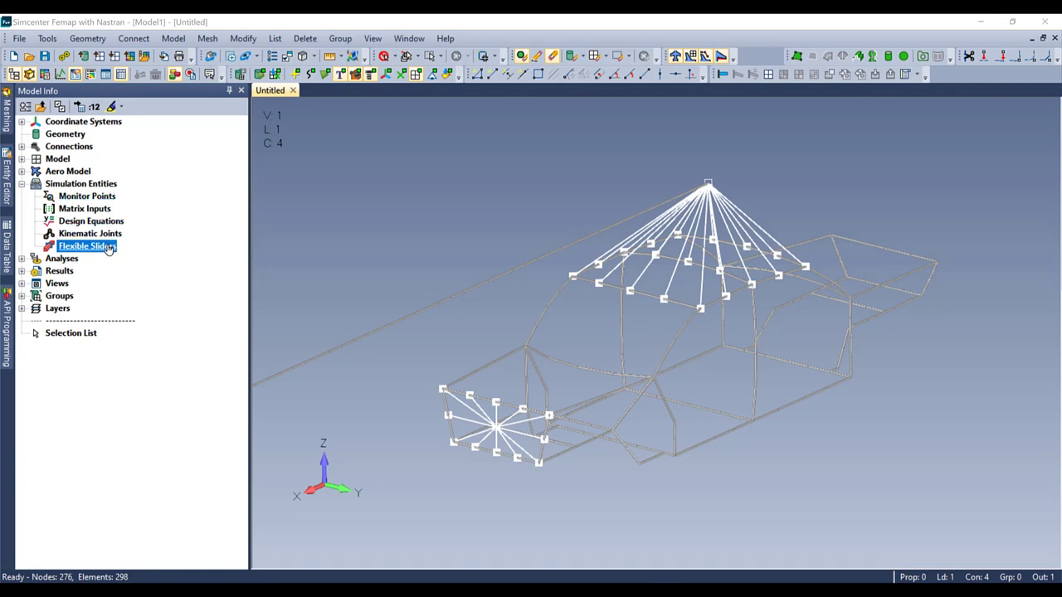
- Create a new flexible slider of type 2..Prismatic with driver type None and No Friction
{"action": "right_click", "coordinate": [125, 247]}
{"action": "left_click", "coordinate": [141, 255]}
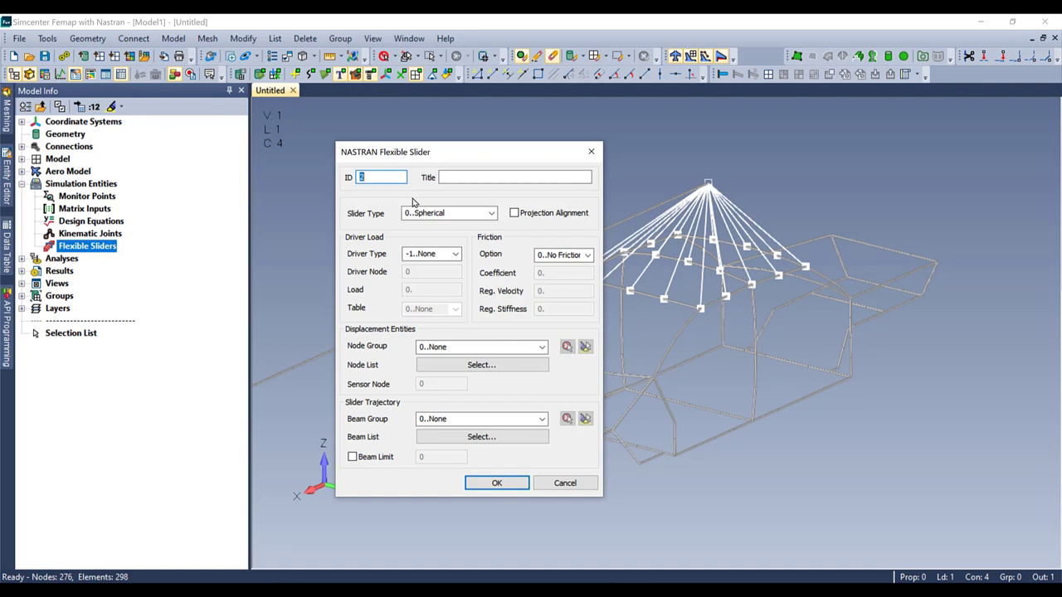
{"action": "left_click", "coordinate": [491, 214]}
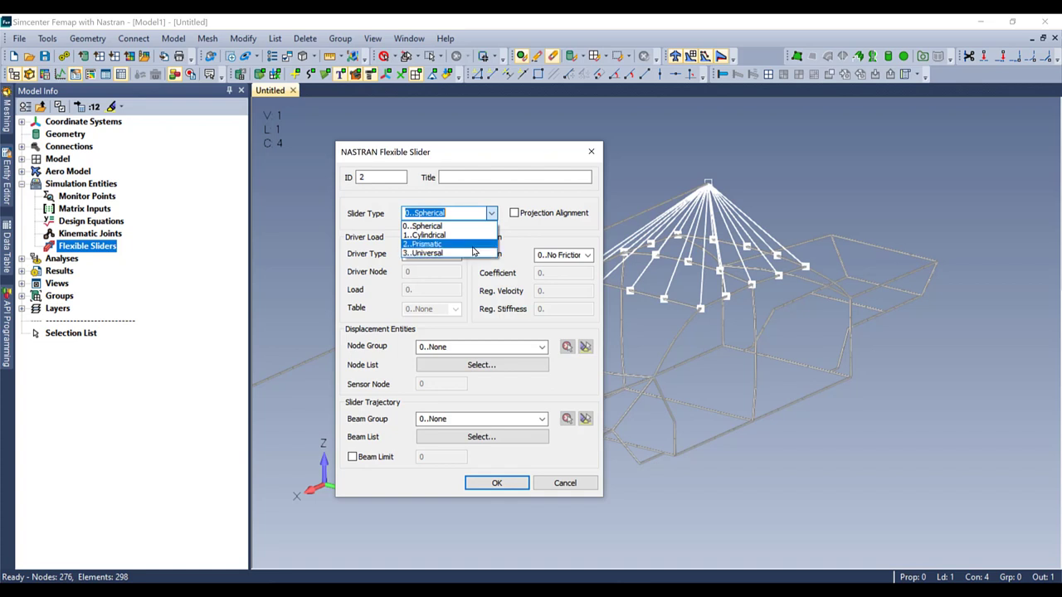
{"action": "left_click", "coordinate": [473, 244]}
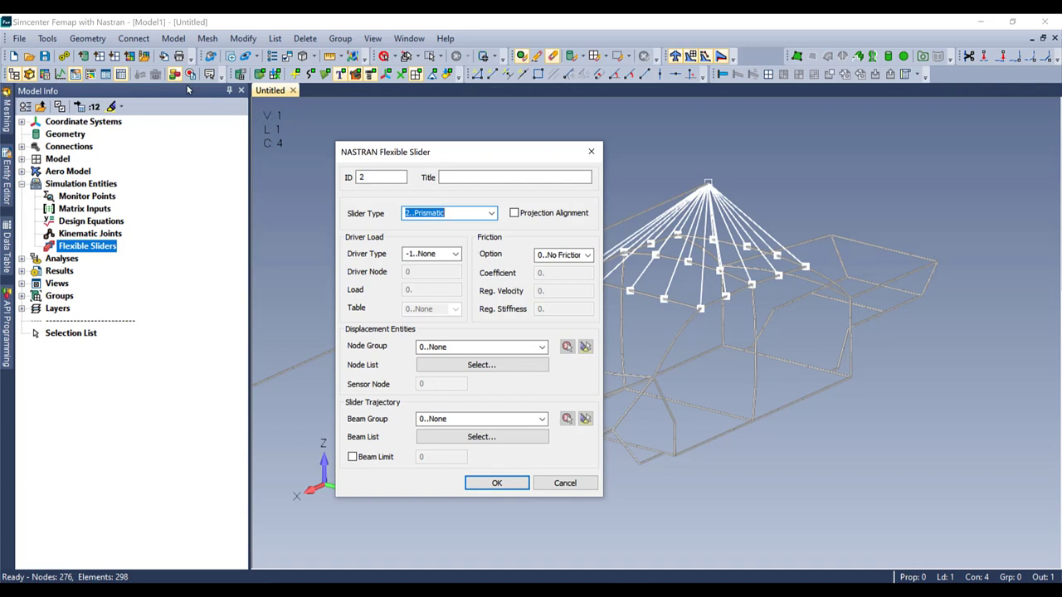
{"action": "left_click", "coordinate": [456, 257]}
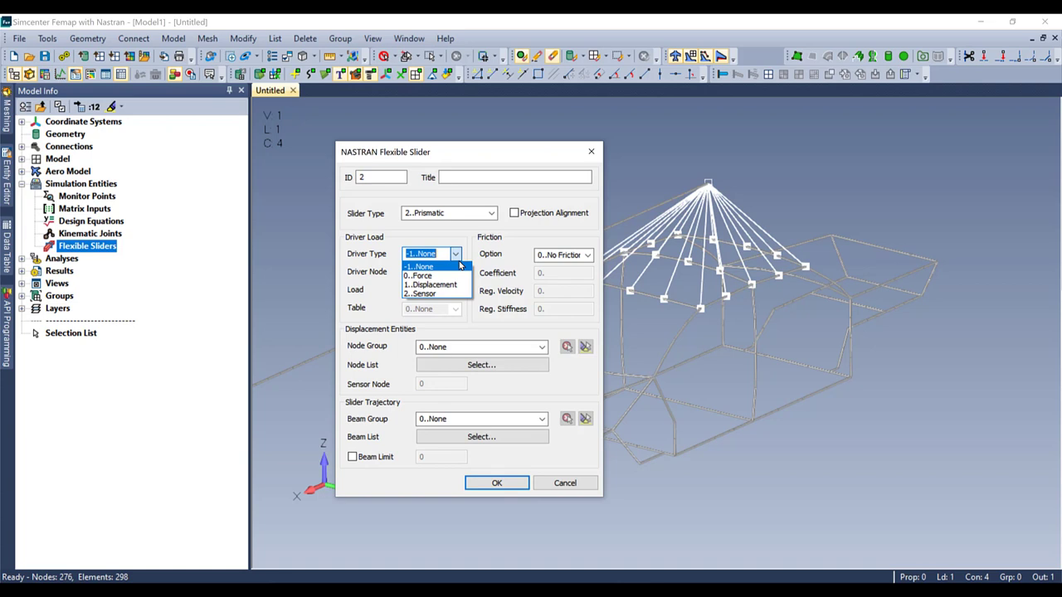
{"action": "left_click", "coordinate": [457, 255]}
{"action": "left_click", "coordinate": [577, 258]}
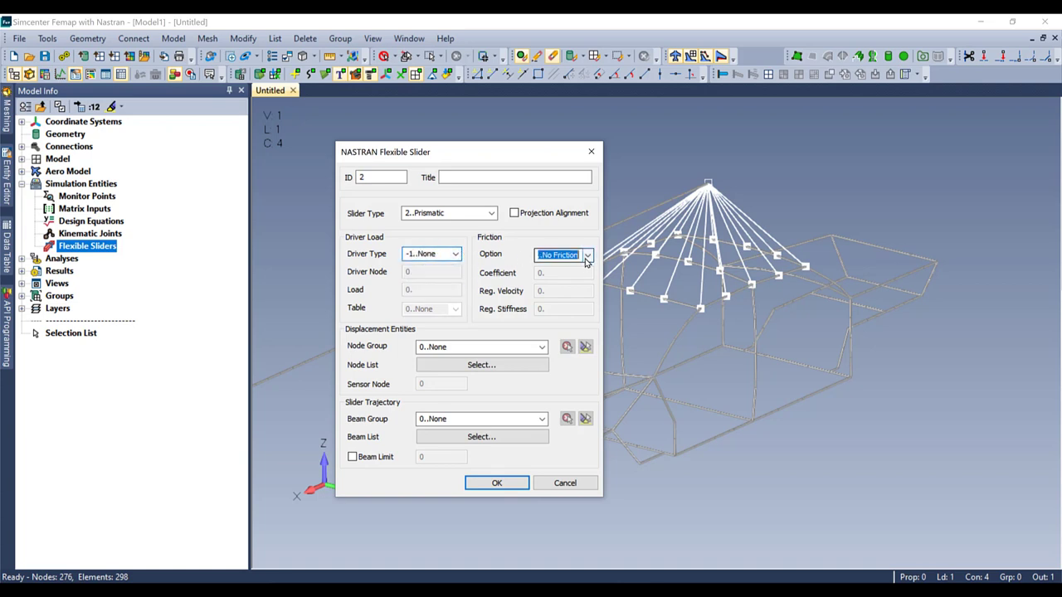
{"action": "left_click", "coordinate": [589, 256]}
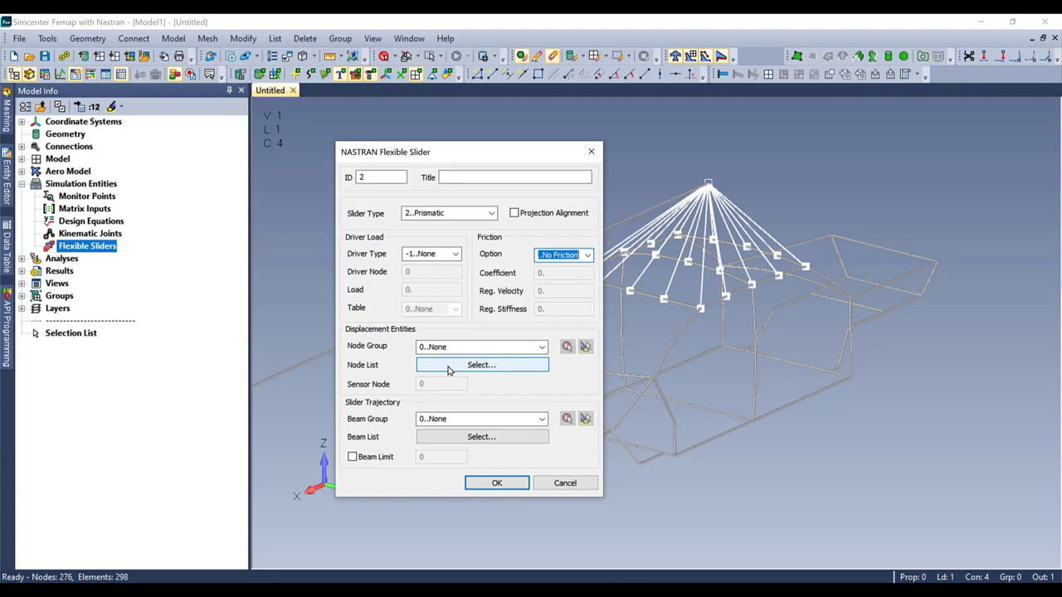
- Add node 275 to the slider's displacement node list
{"action": "left_click", "coordinate": [448, 370]}
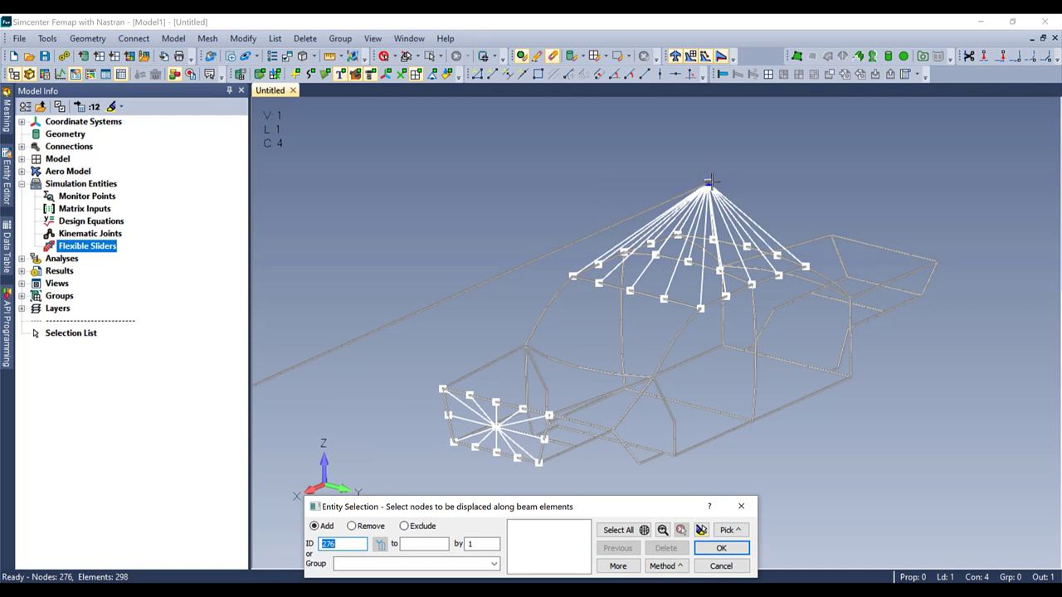
{"action": "left_click", "coordinate": [710, 181]}
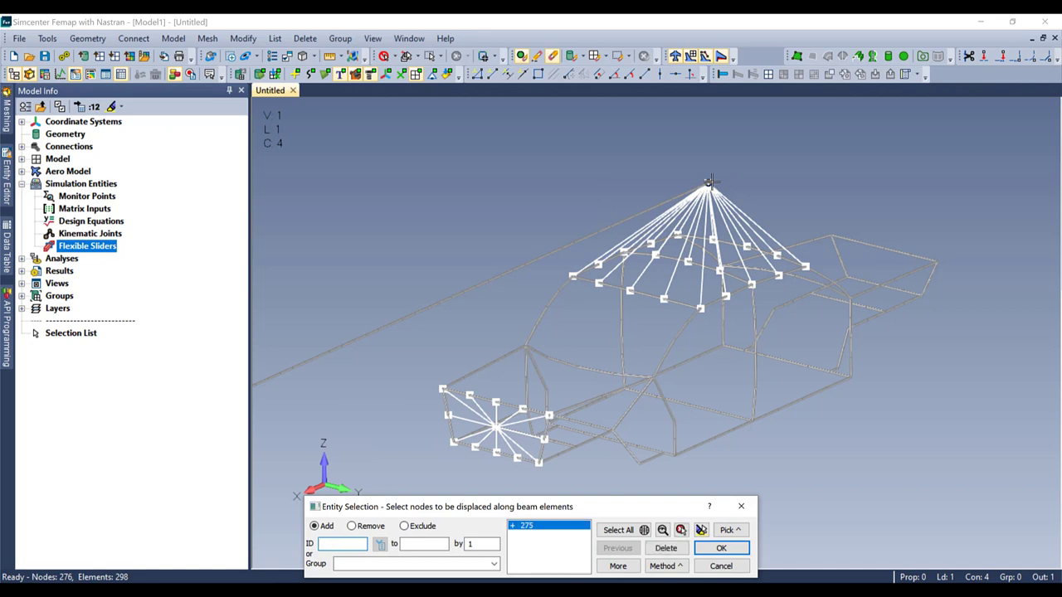
{"action": "left_click", "coordinate": [723, 552]}
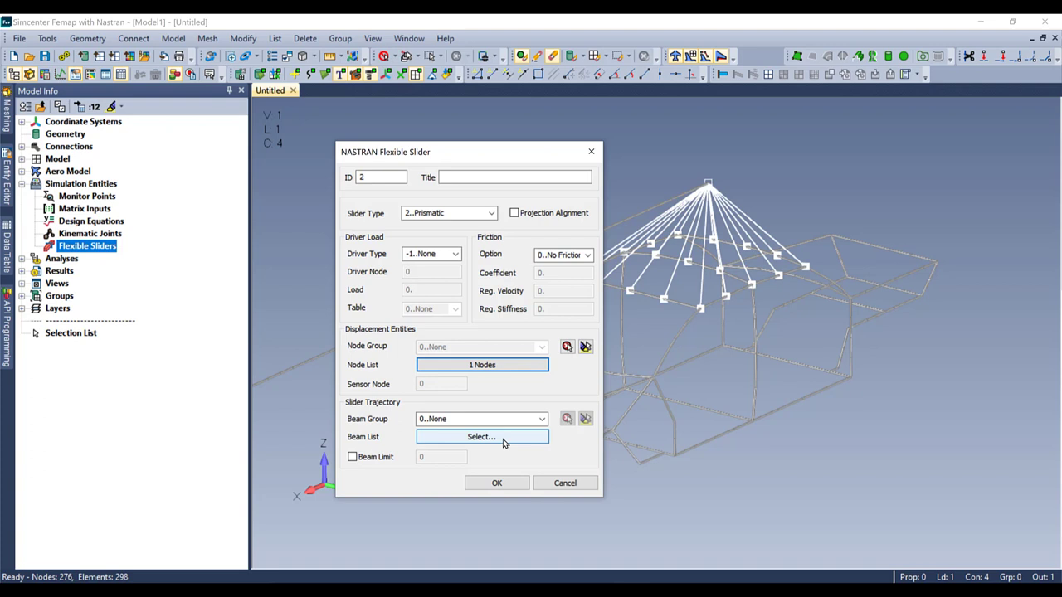
- Assign track beams 239, 197–238 and 240–296 as the trajectory and create slider 2
{"action": "left_click", "coordinate": [503, 443]}
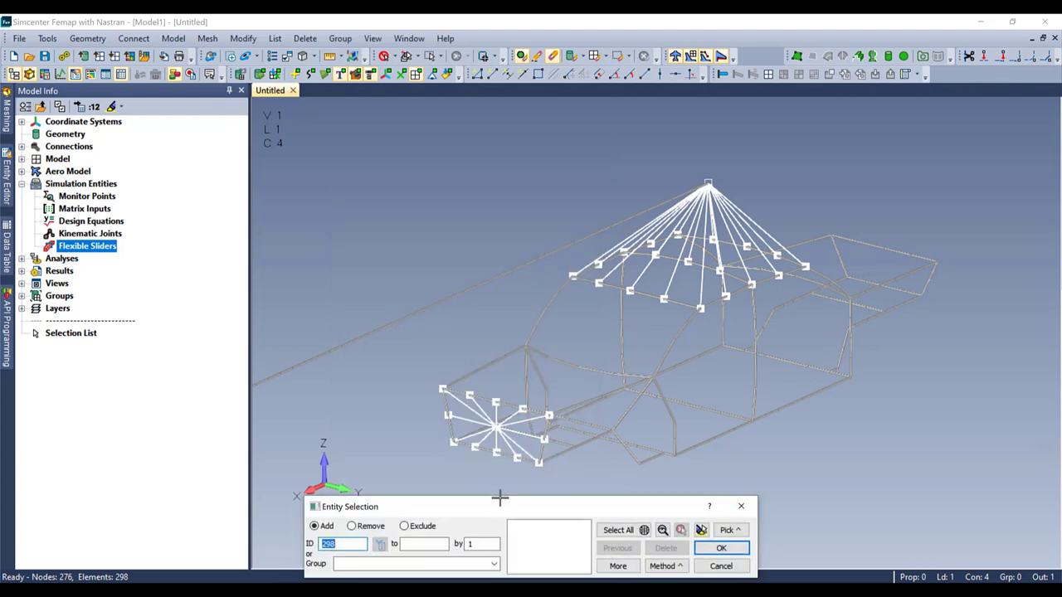
{"action": "middle_click_drag", "start_coordinate": [456, 464], "coordinate": [373, 420]}
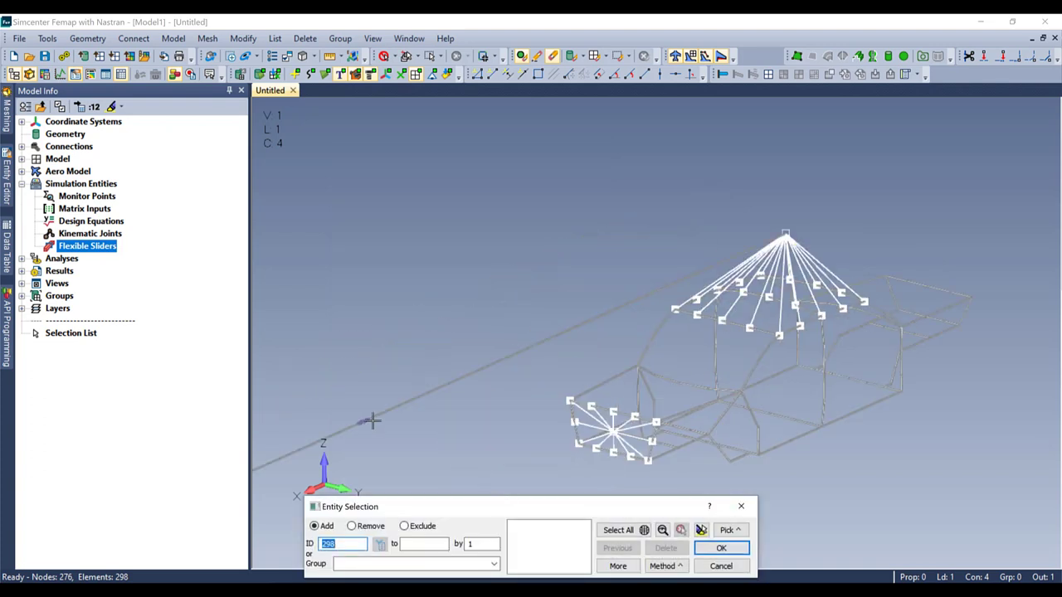
{"action": "left_click", "coordinate": [371, 421]}
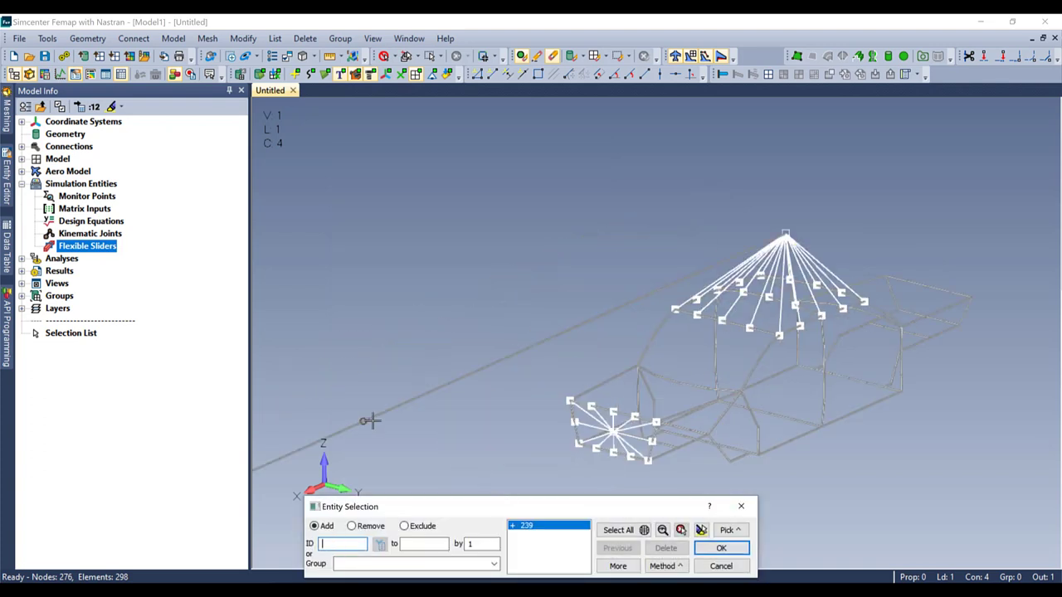
{"action": "left_click", "coordinate": [725, 532]}
{"action": "left_click", "coordinate": [745, 468]}
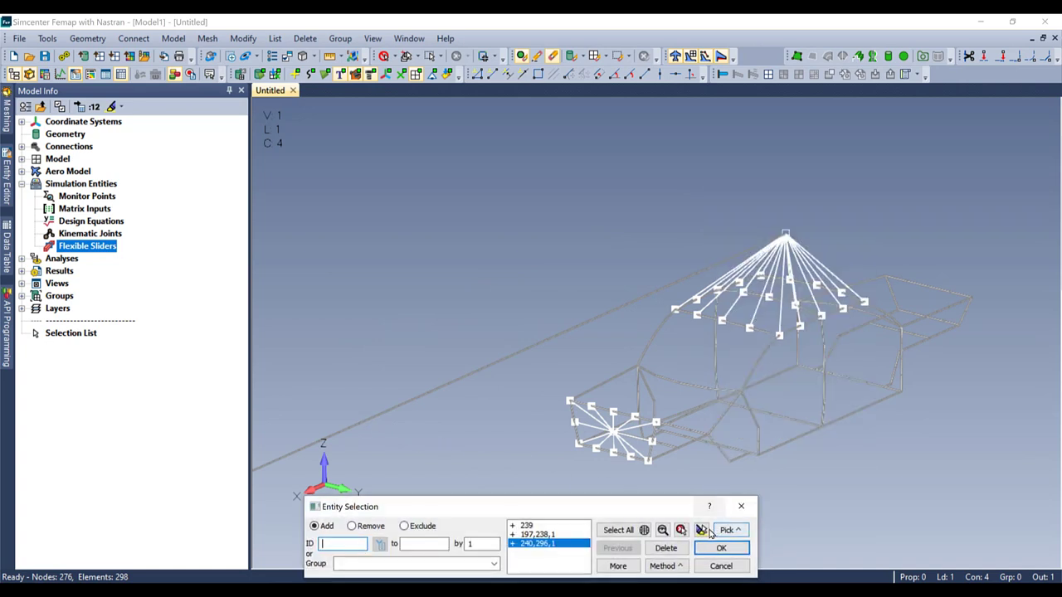
{"action": "left_click", "coordinate": [704, 530]}
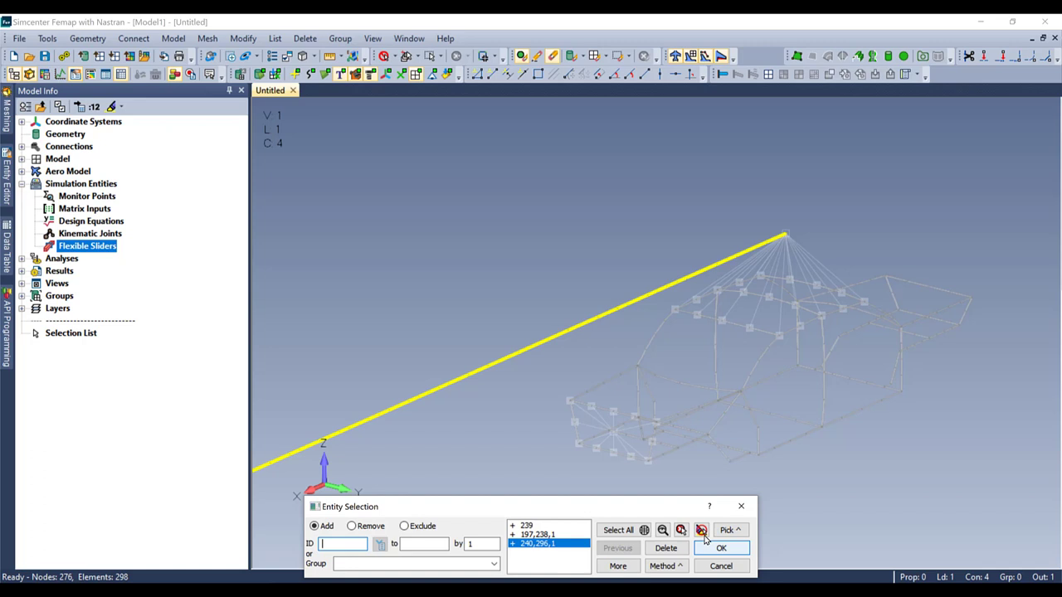
{"action": "scroll", "coordinate": [600, 315], "scroll_direction": "down", "scroll_amount": 2}
{"action": "scroll", "coordinate": [595, 321], "scroll_direction": "down", "scroll_amount": 2}
{"action": "scroll", "coordinate": [593, 329], "scroll_direction": "down", "scroll_amount": 2}
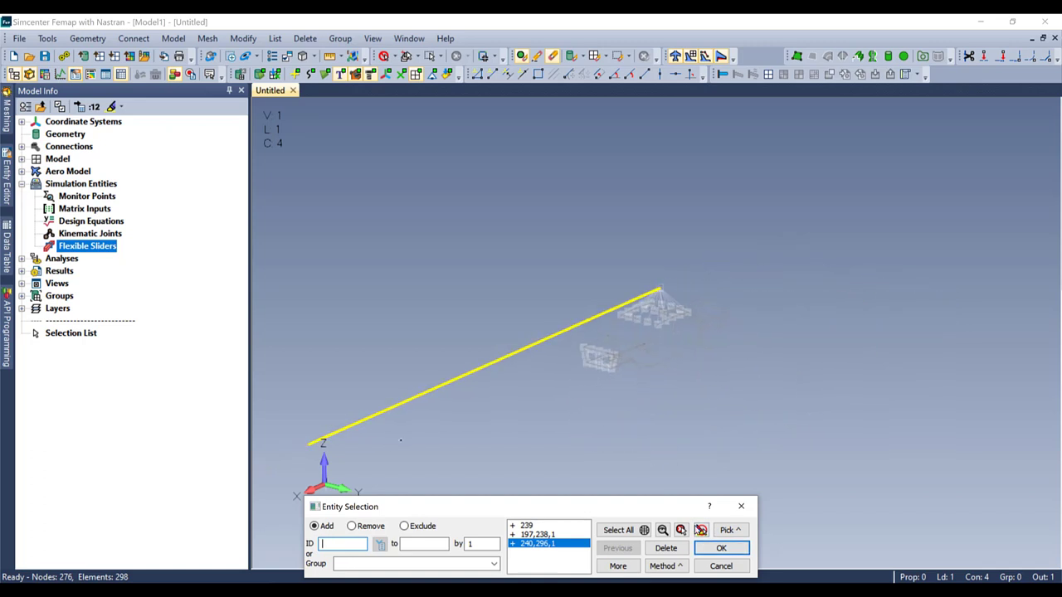
{"action": "left_click", "coordinate": [720, 550]}
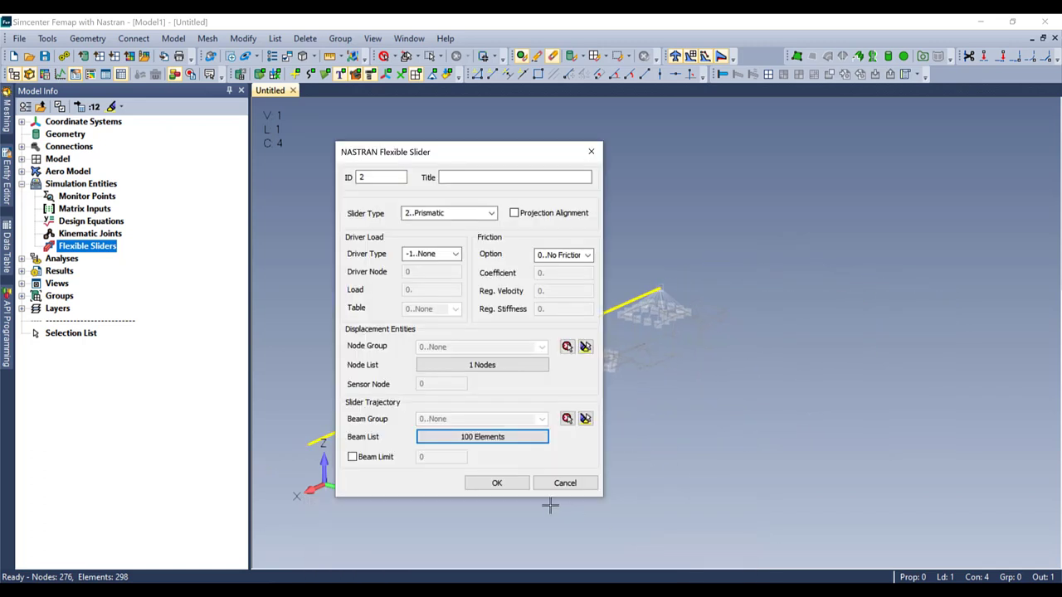
{"action": "left_click", "coordinate": [498, 482]}
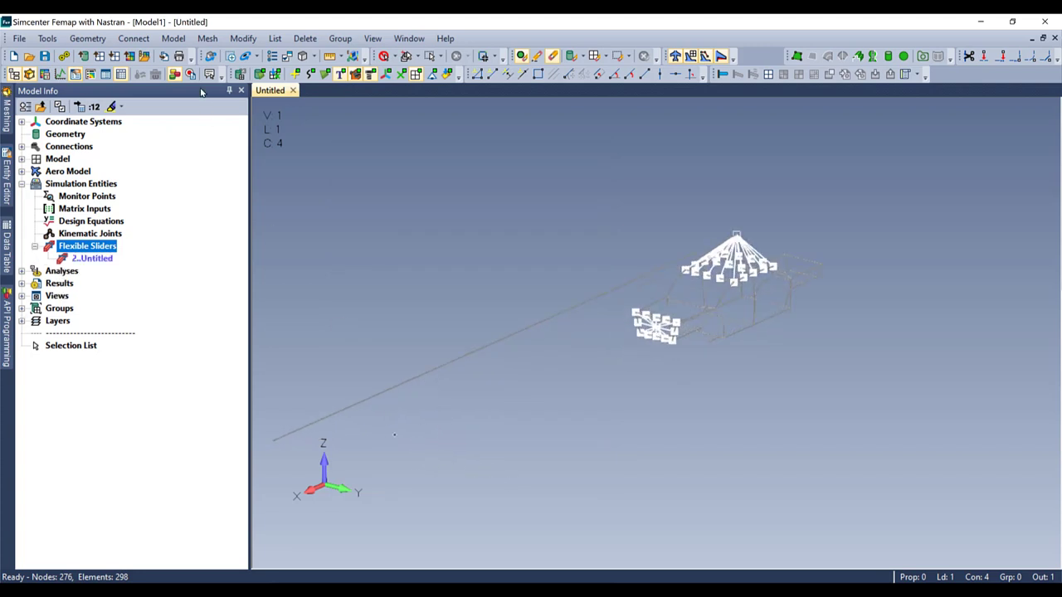
- Check slider 2 under the analysis set's Flexible Sliders options and run the analysis
{"action": "left_click", "coordinate": [177, 39]}
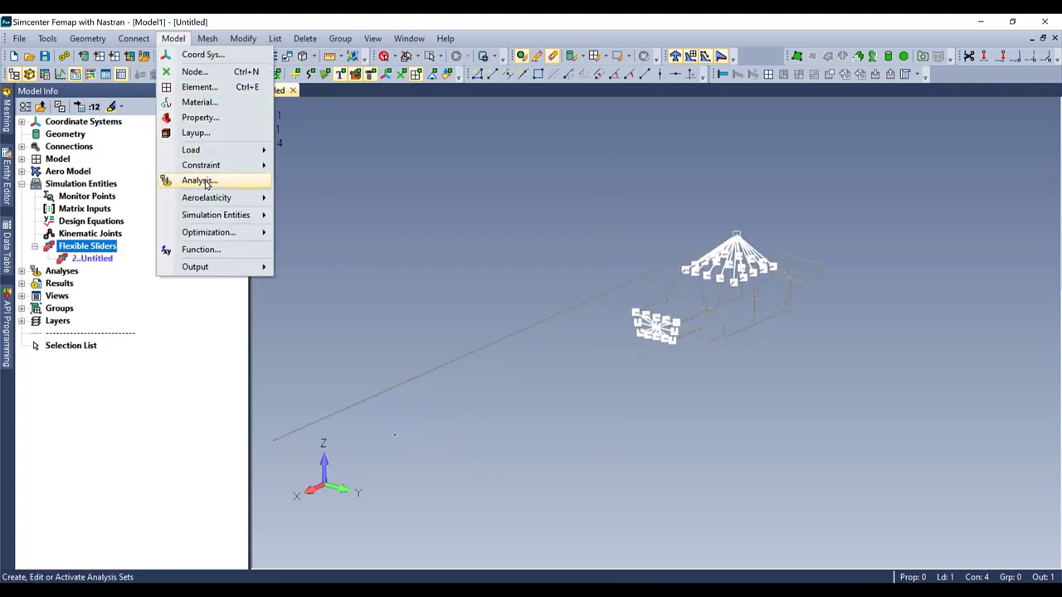
{"action": "left_click", "coordinate": [203, 180]}
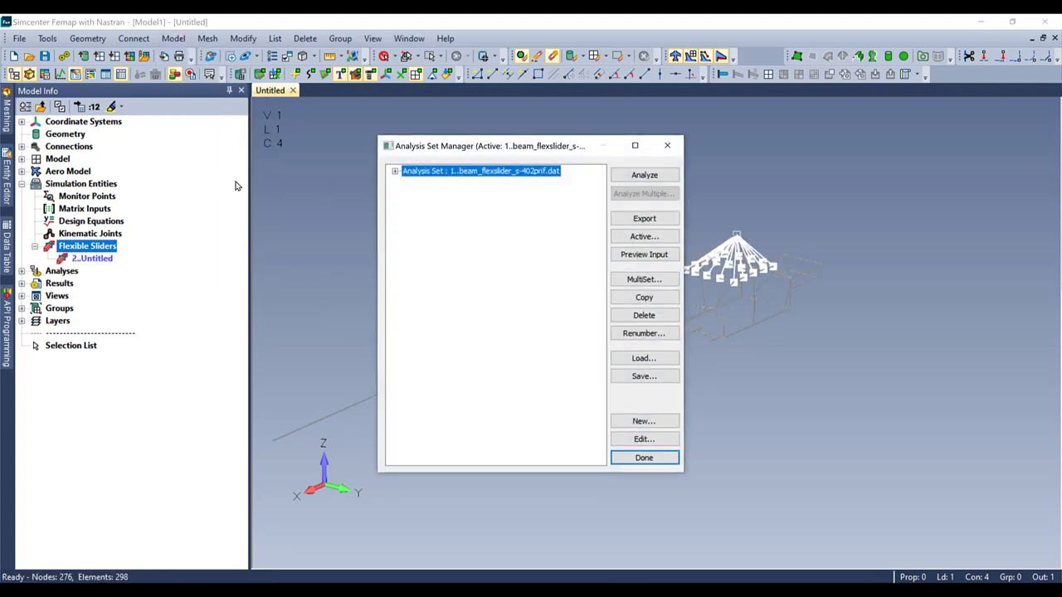
{"action": "left_click", "coordinate": [396, 173]}
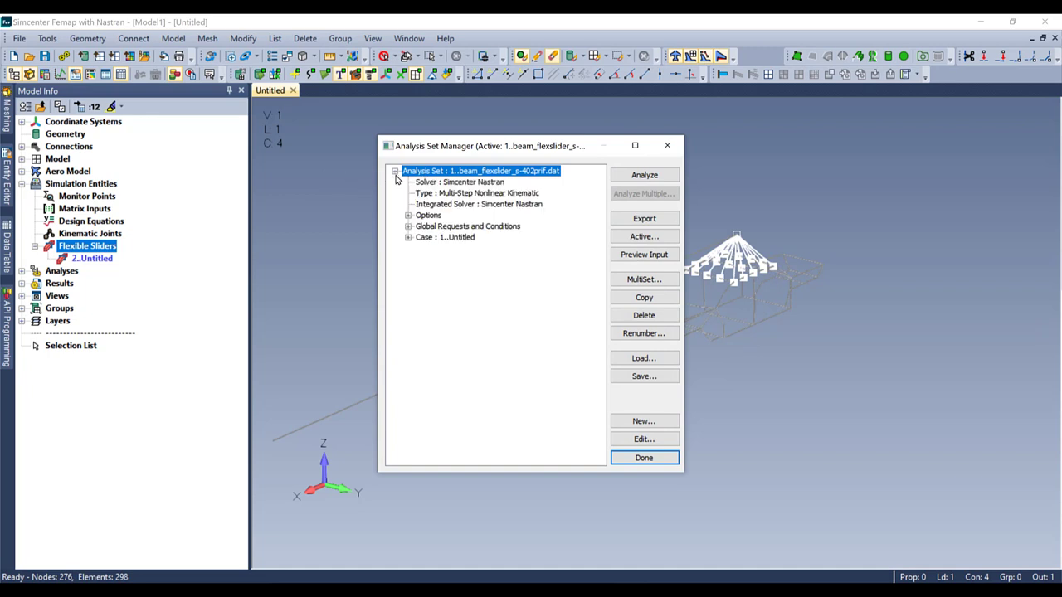
{"action": "left_click", "coordinate": [408, 215]}
{"action": "left_click", "coordinate": [421, 282]}
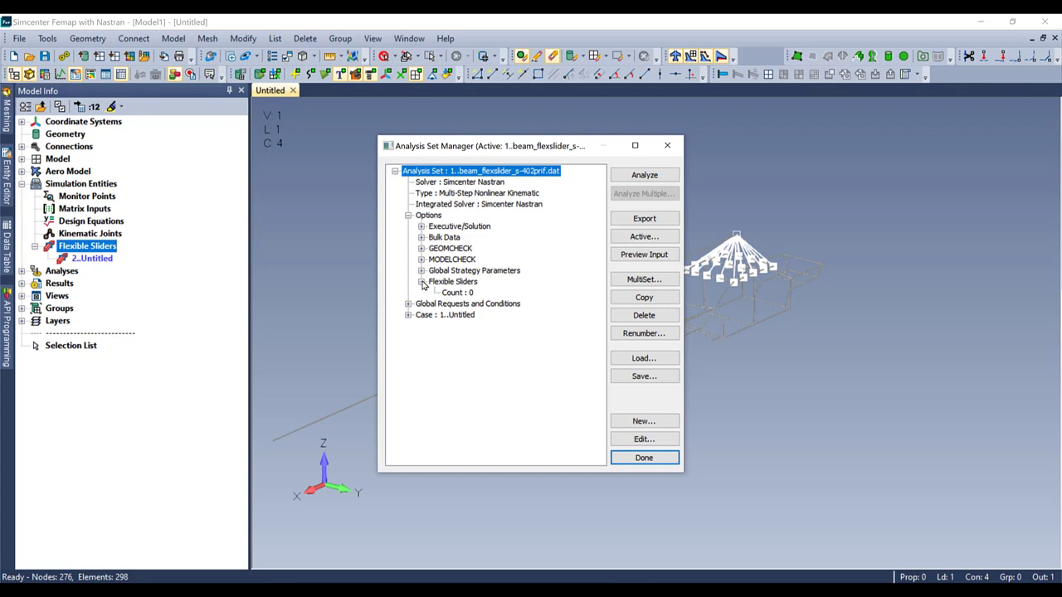
{"action": "left_click", "coordinate": [448, 293]}
{"action": "double_click", "coordinate": [448, 295]}
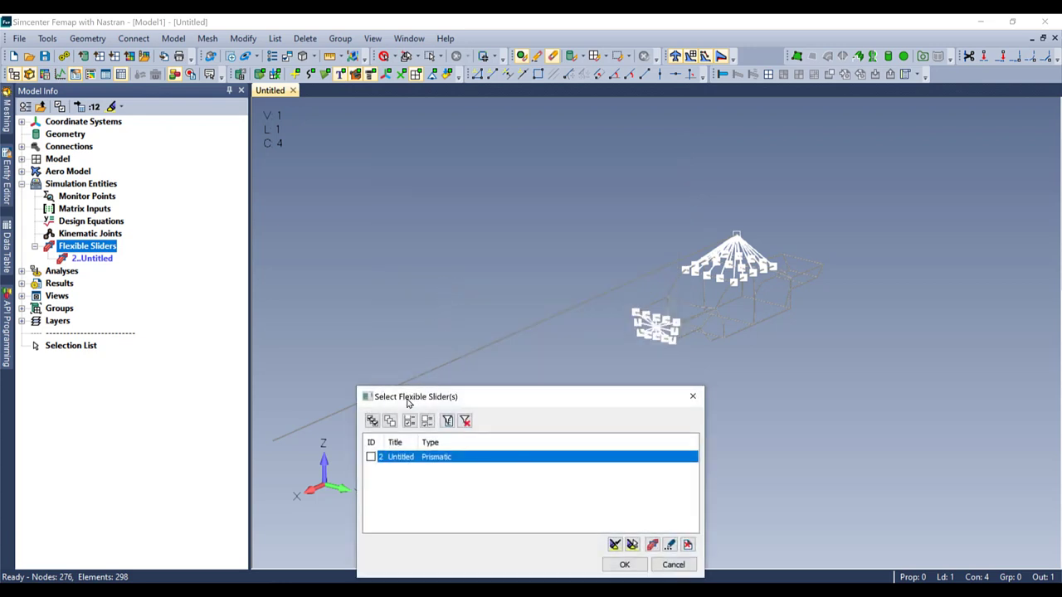
{"action": "left_click", "coordinate": [373, 462]}
{"action": "left_click", "coordinate": [629, 567]}
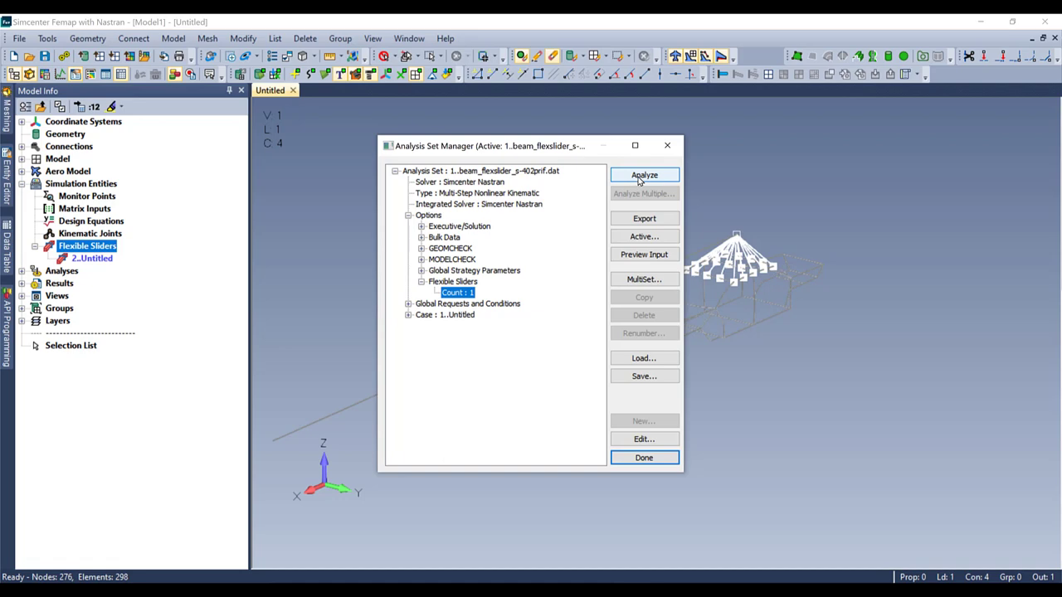
{"action": "left_click", "coordinate": [642, 177]}
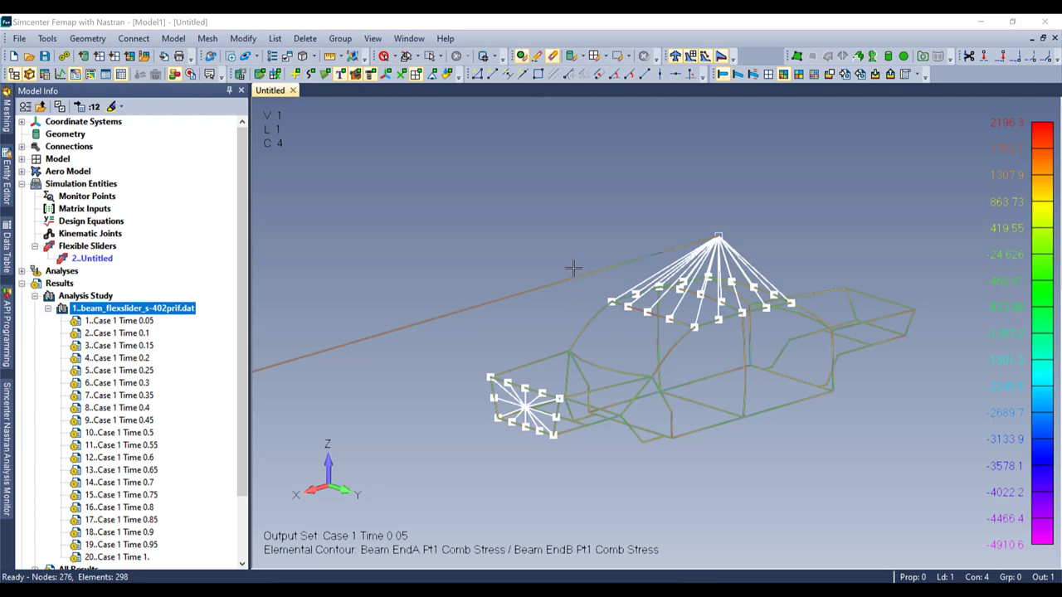
- Show the model in Back view and animate the analysis study results
{"action": "scroll", "coordinate": [513, 199], "scroll_direction": "up", "scroll_amount": 3}
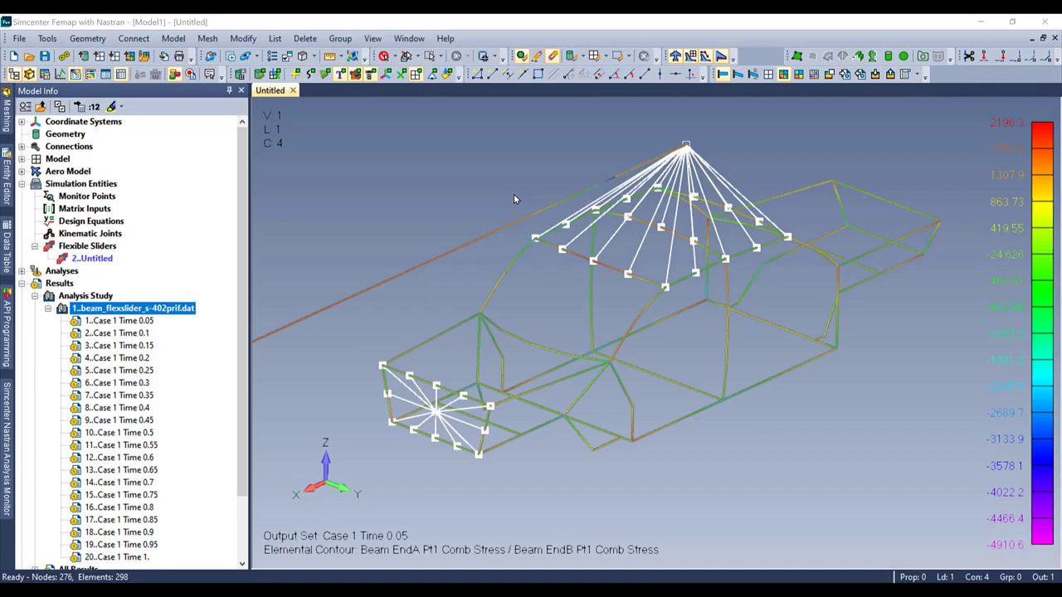
{"action": "left_click", "coordinate": [344, 478]}
{"action": "left_click", "coordinate": [344, 478]}
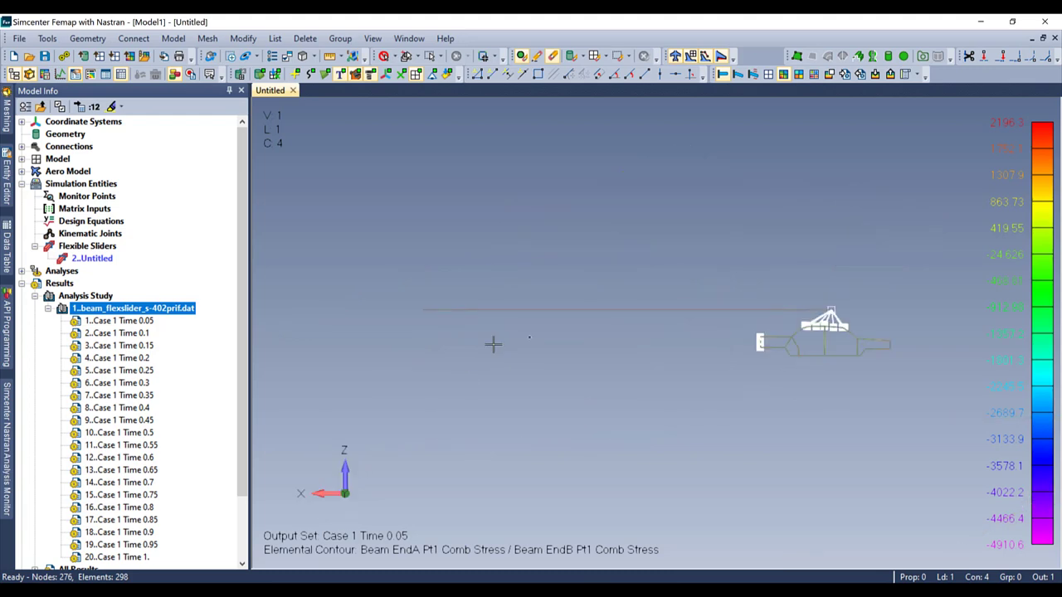
{"action": "right_click", "coordinate": [178, 307]}
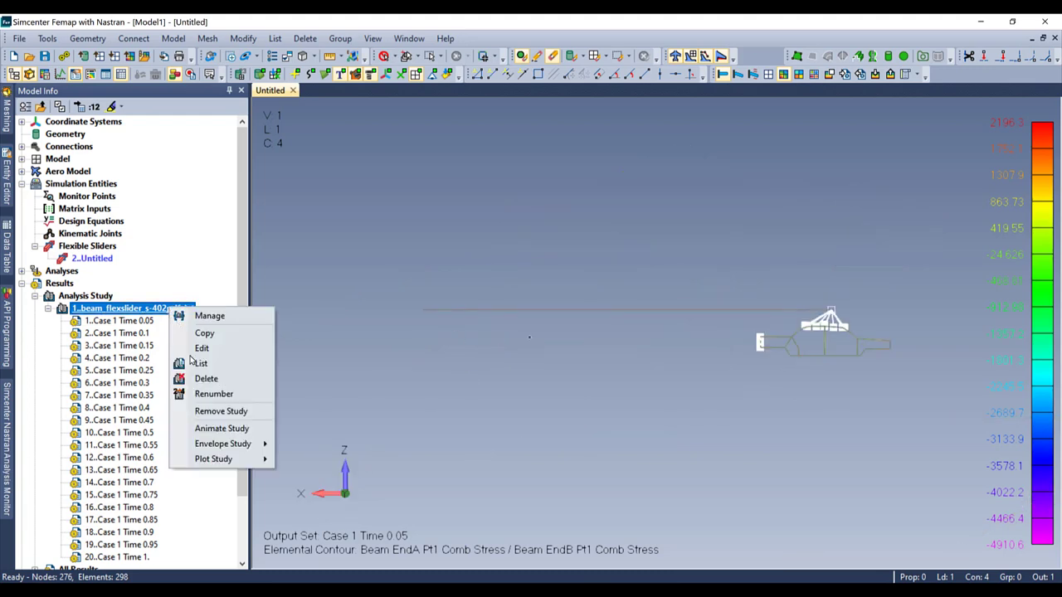
{"action": "left_click", "coordinate": [218, 427]}
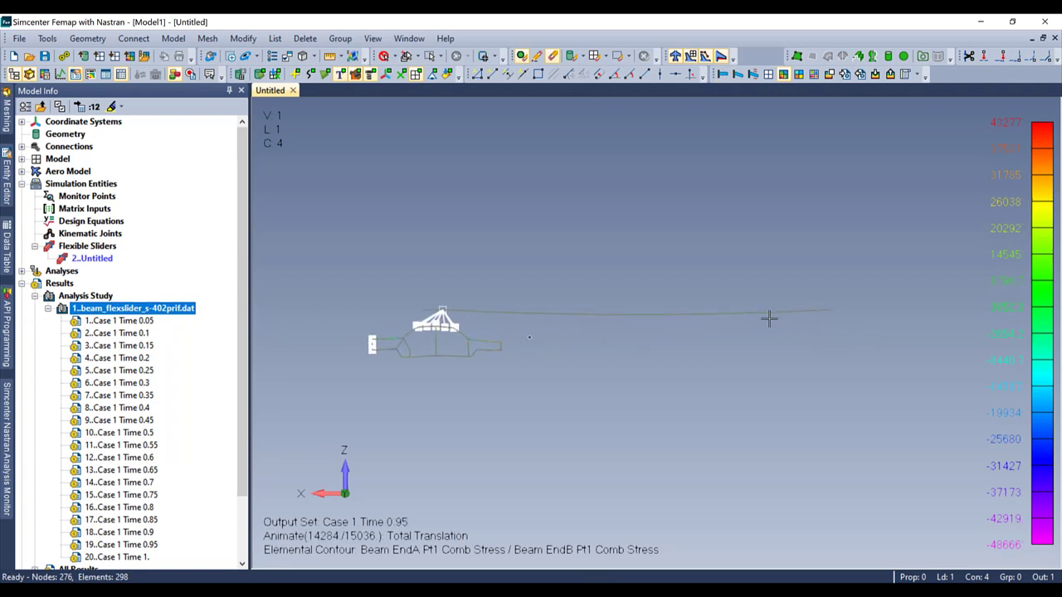